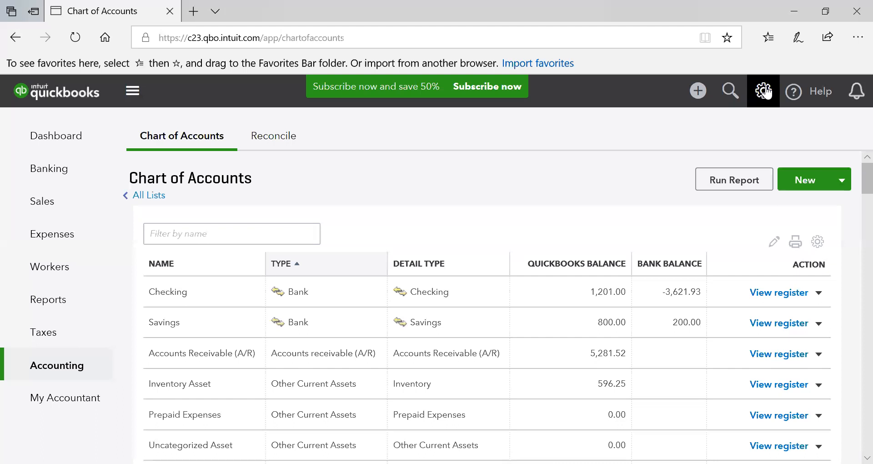
- Start a Chart of Accounts data import and upload the file Beach_Barkers_Chart_of_Accounts.xlsx, continuing to field mapping
click(765, 92)
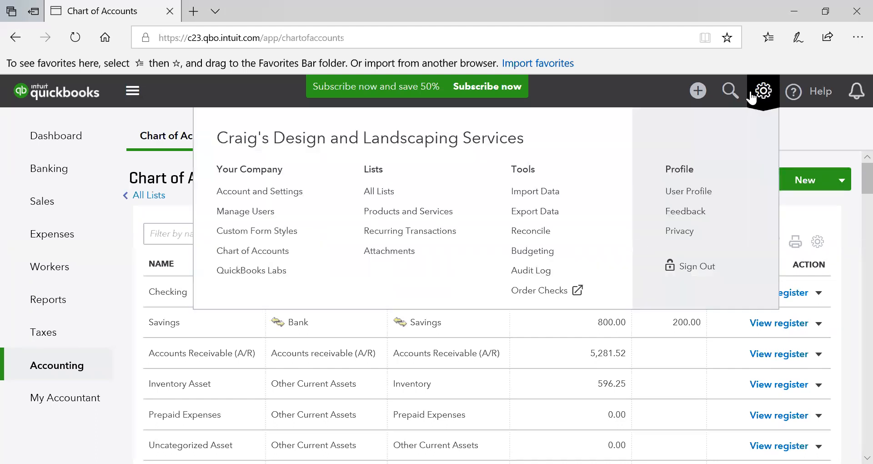
click(536, 191)
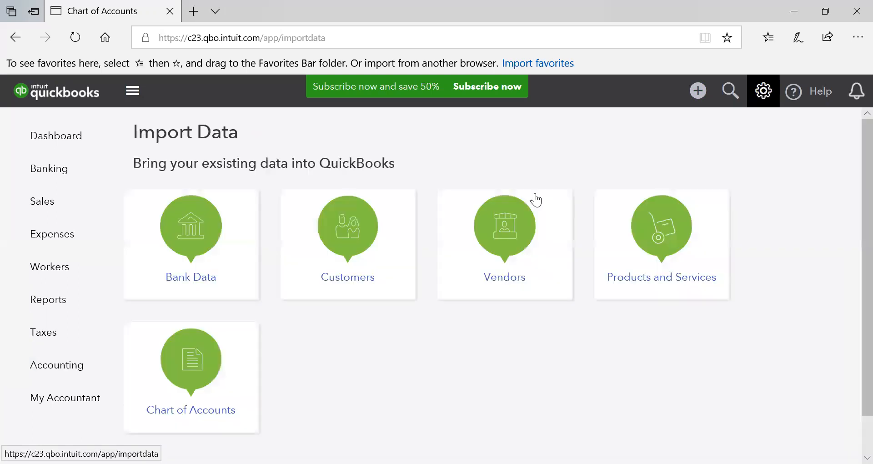
click(204, 357)
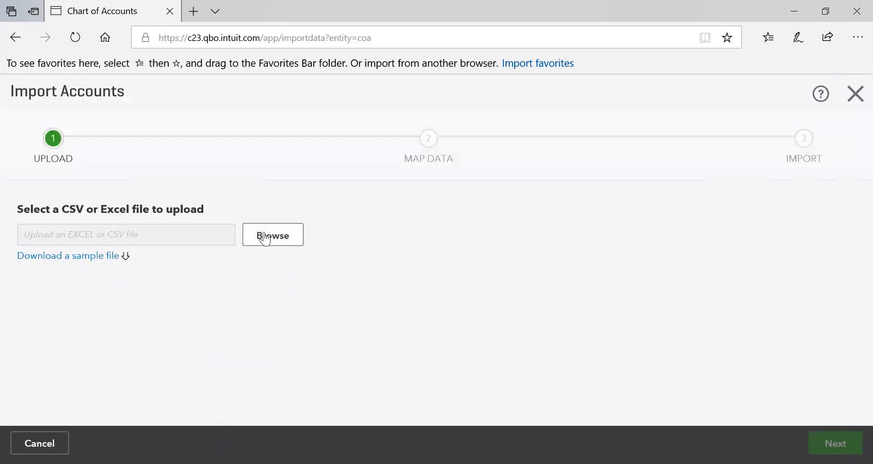
click(266, 240)
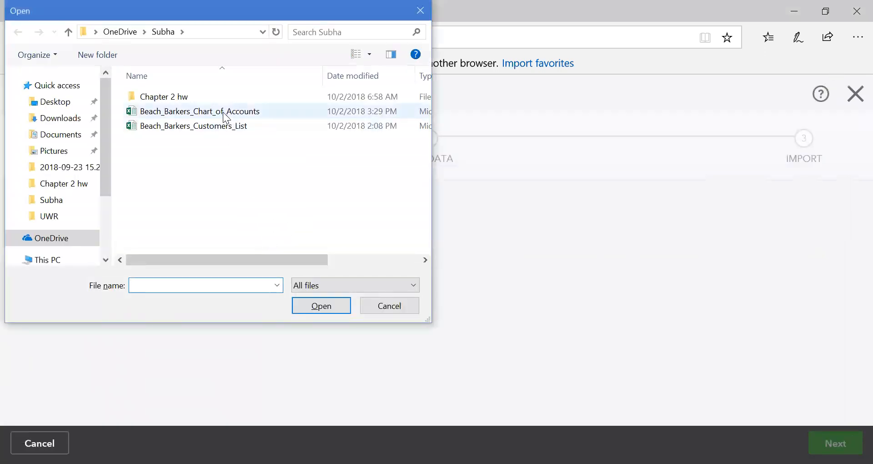
click(227, 119)
click(306, 309)
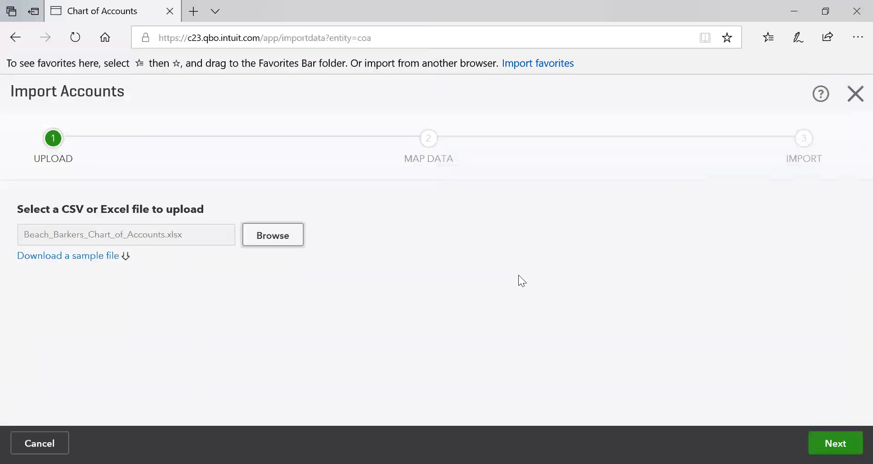
click(824, 434)
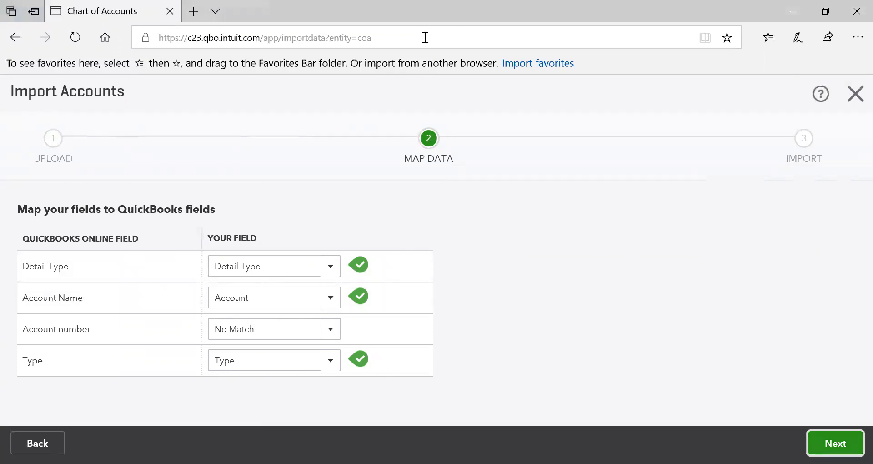
- Check the column headings in the Beach_Barkers_Chart_of_Accounts workbook in Excel, accept the field mapping in QuickBooks and import all listed accounts
key(alt+Tab)
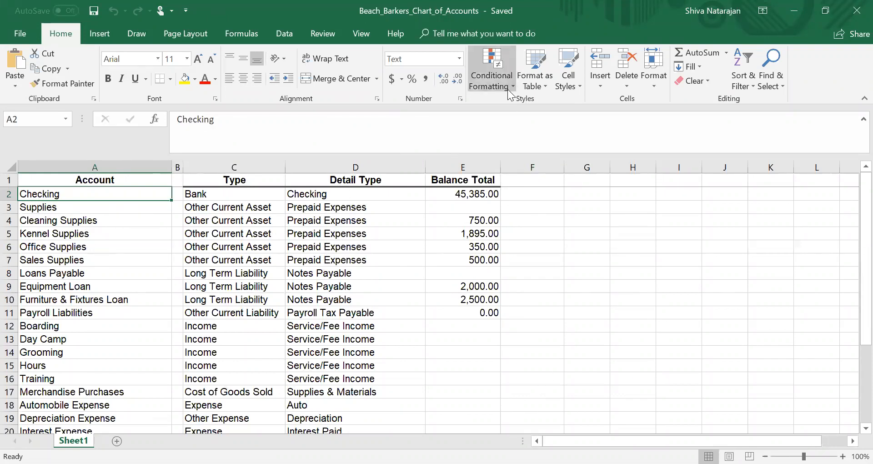
key(alt+Tab)
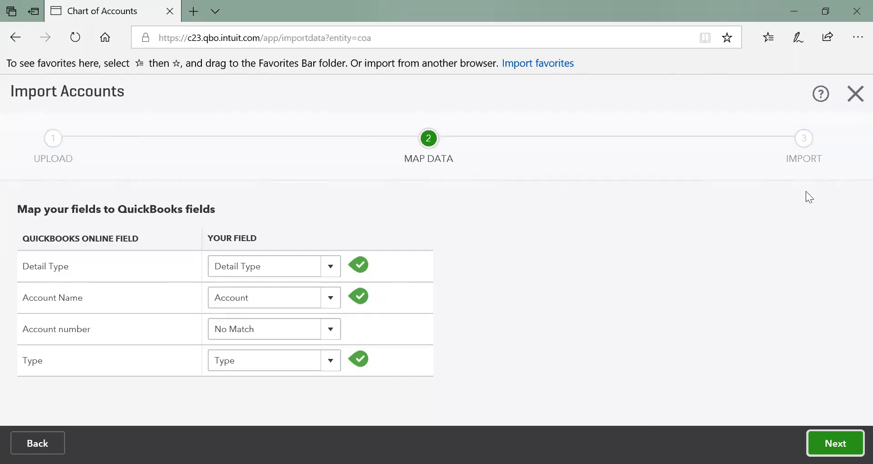
click(835, 442)
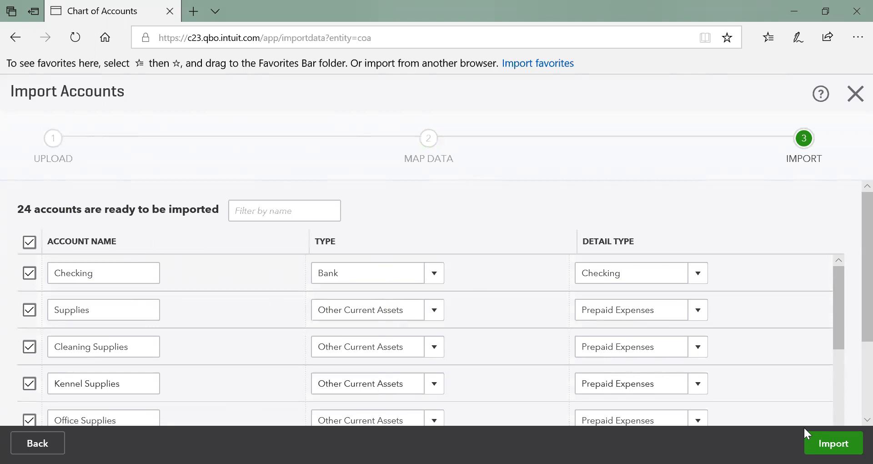
click(833, 443)
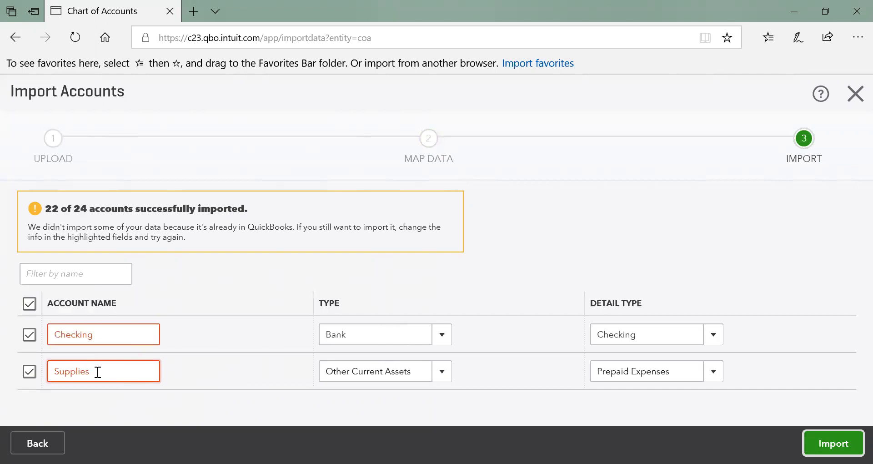
- Leave the account import without retrying the rejected Checking and Supplies rows, and open the Chart of Accounts list
drag(98, 372, 59, 372)
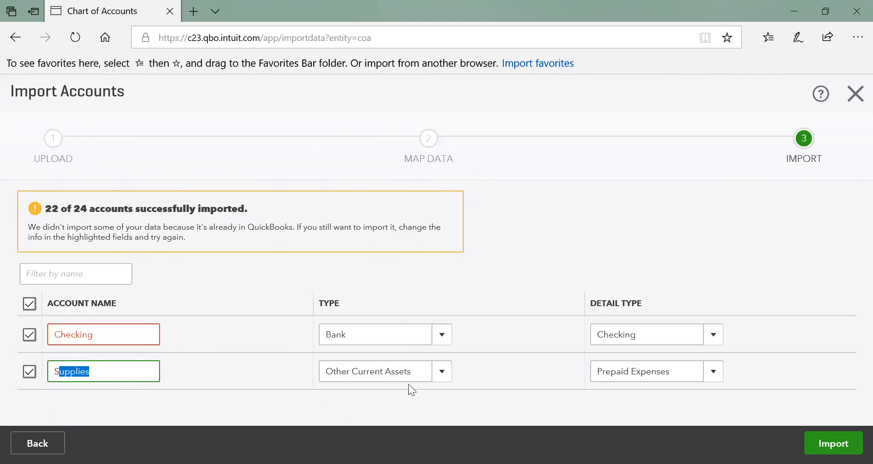
click(14, 40)
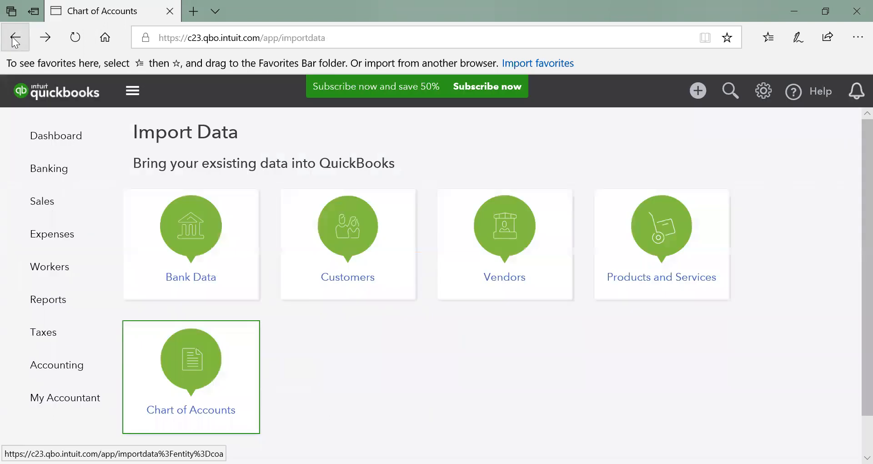
mouse_move(76, 372)
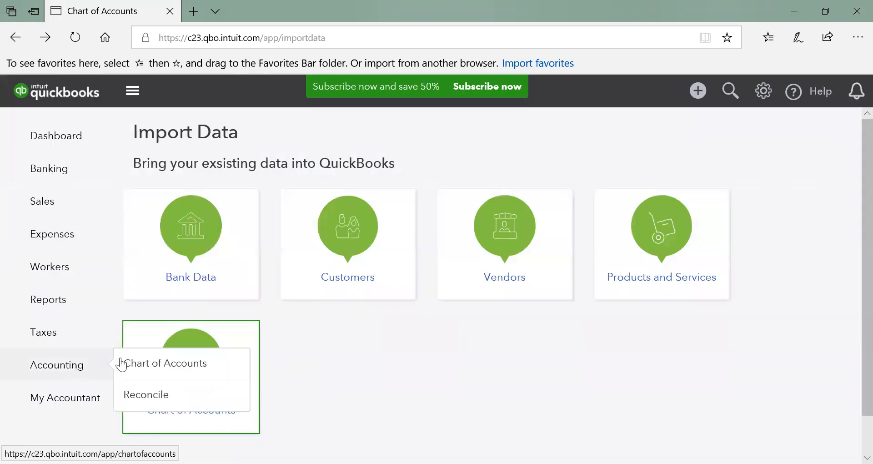
click(141, 366)
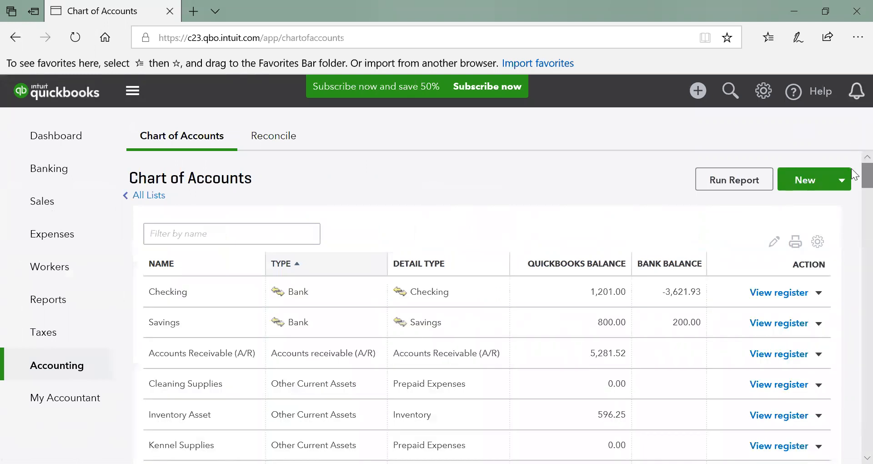
- Edit the Cleaning Supplies account and make it a sub-account of Prepaid Expenses
scroll(853, 176, down, 2)
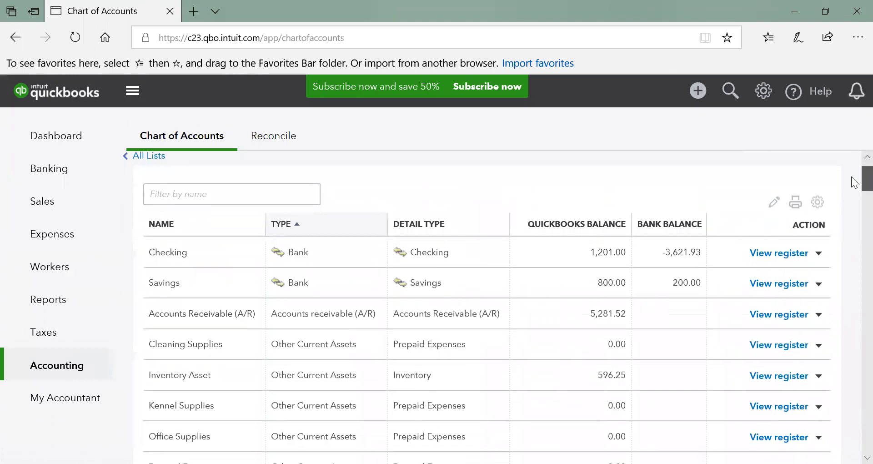
scroll(851, 176, down, 1)
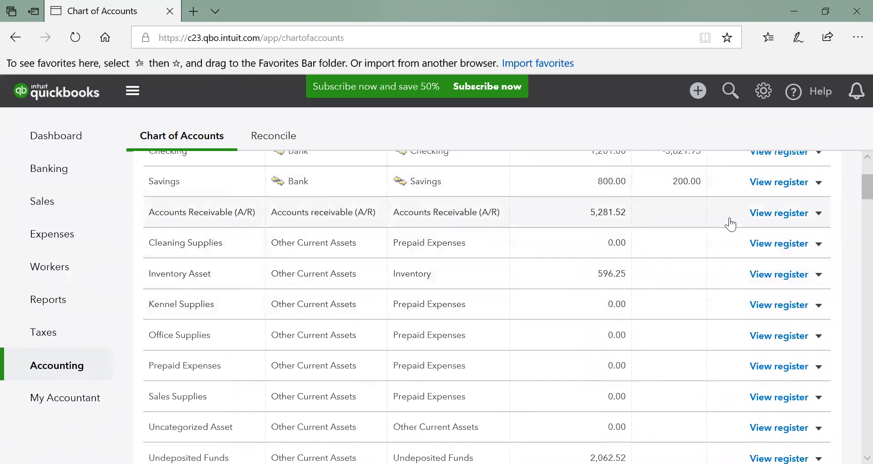
click(819, 246)
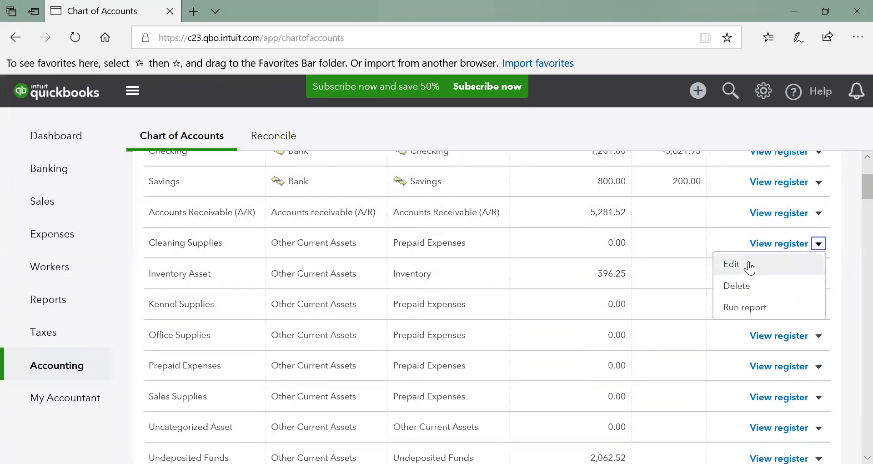
click(748, 264)
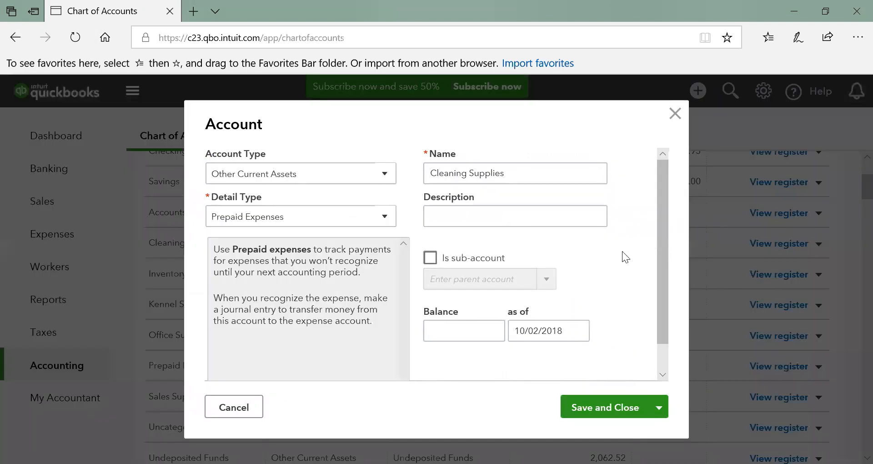
click(431, 257)
click(550, 284)
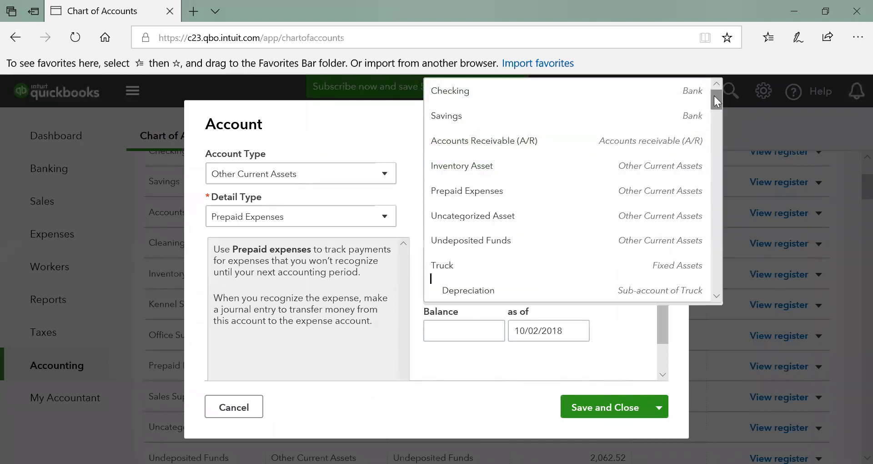
mouse_move(714, 103)
mouse_down()
mouse_move(713, 129)
mouse_move(711, 95)
mouse_move(722, 255)
mouse_move(713, 95)
mouse_up()
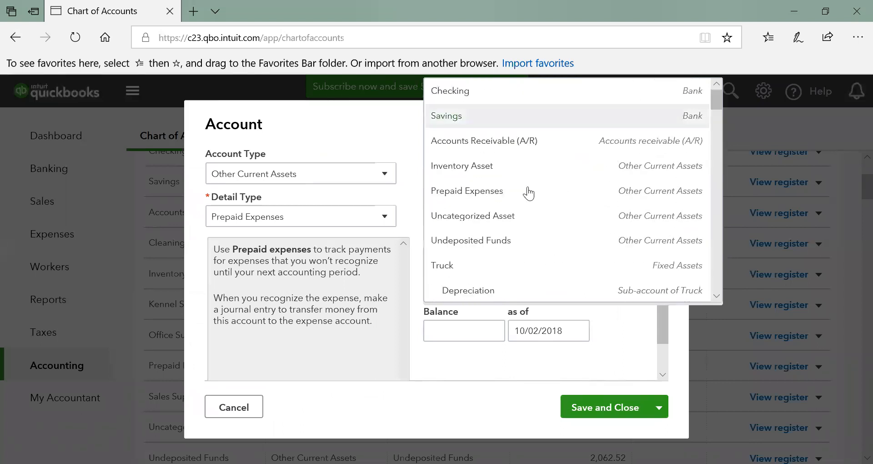
click(504, 198)
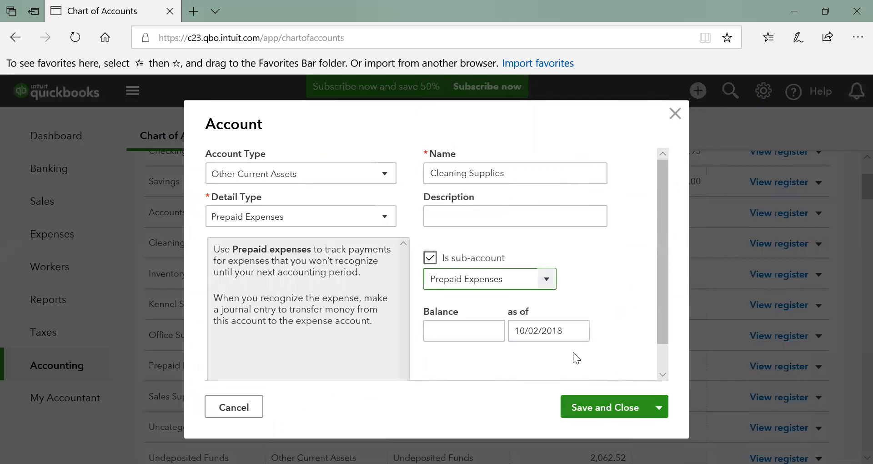
- Set the Cleaning Supplies opening balance to 750 as of 12/31/16 and save the account
click(478, 331)
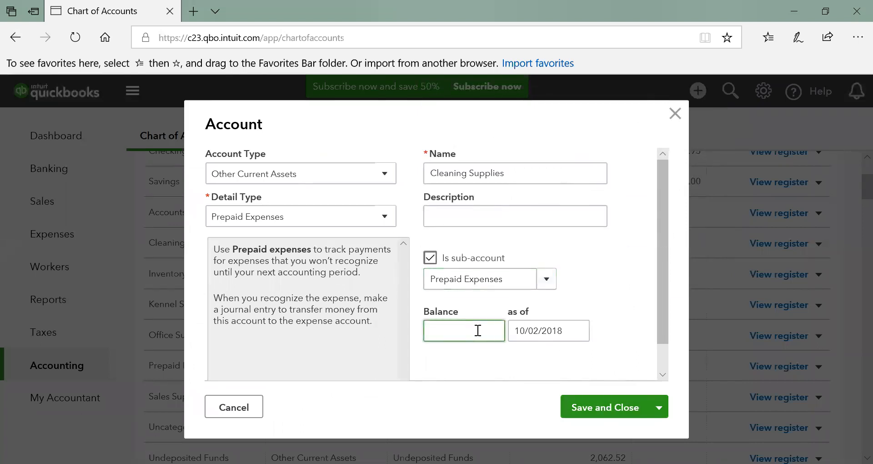
text(750)
click(566, 333)
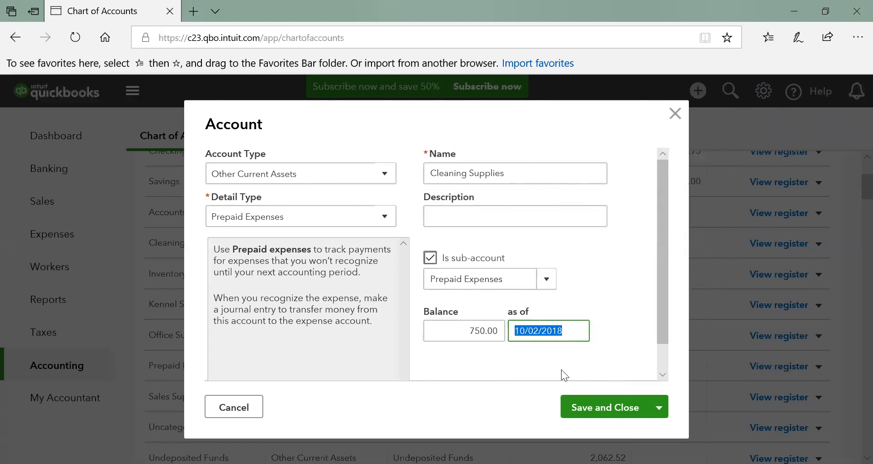
text(12/)
text(31/)
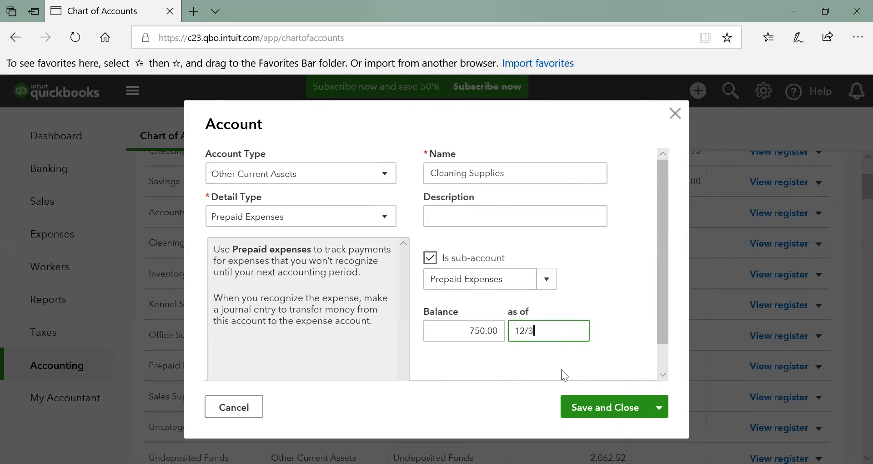
text(16)
click(609, 407)
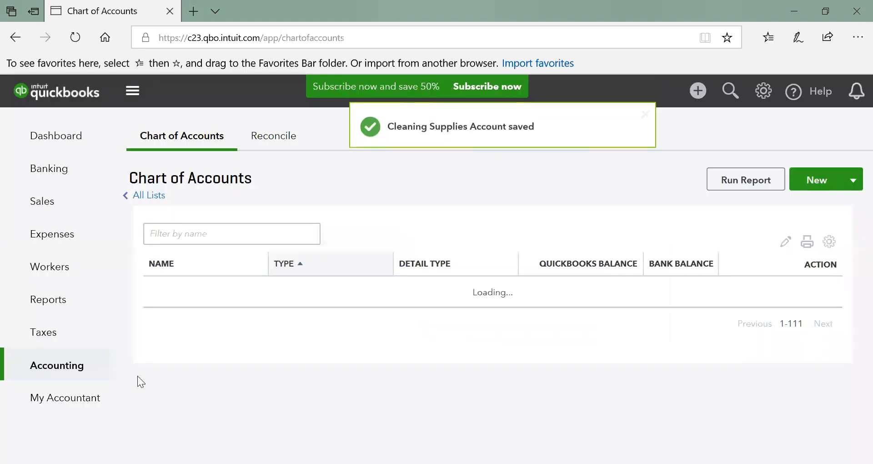
- Reload the Chart of Accounts and edit Kennel Supplies, making it a sub-account of Prepaid Expenses
click(72, 369)
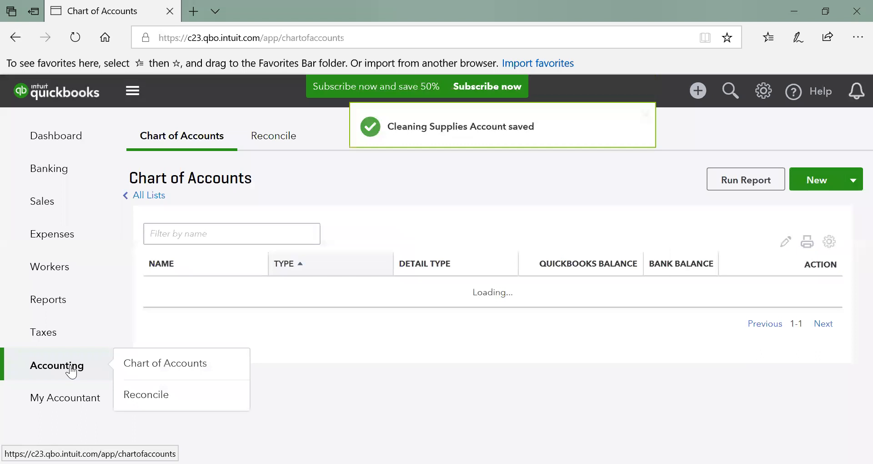
click(162, 368)
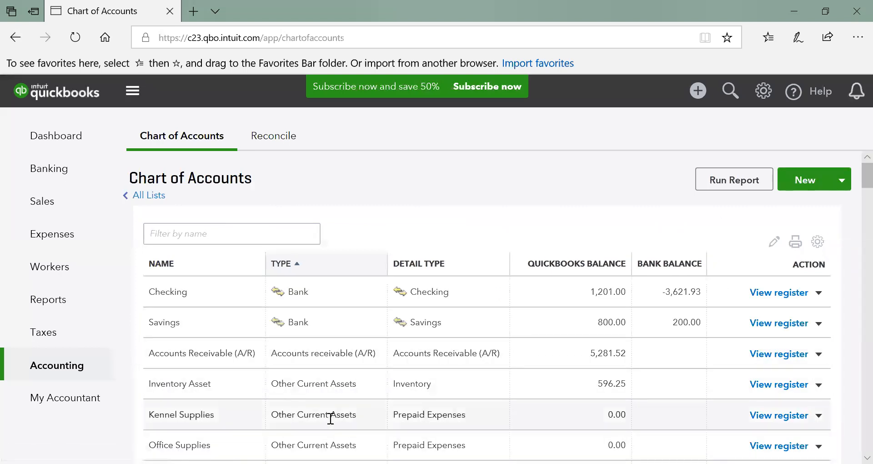
click(819, 415)
click(748, 355)
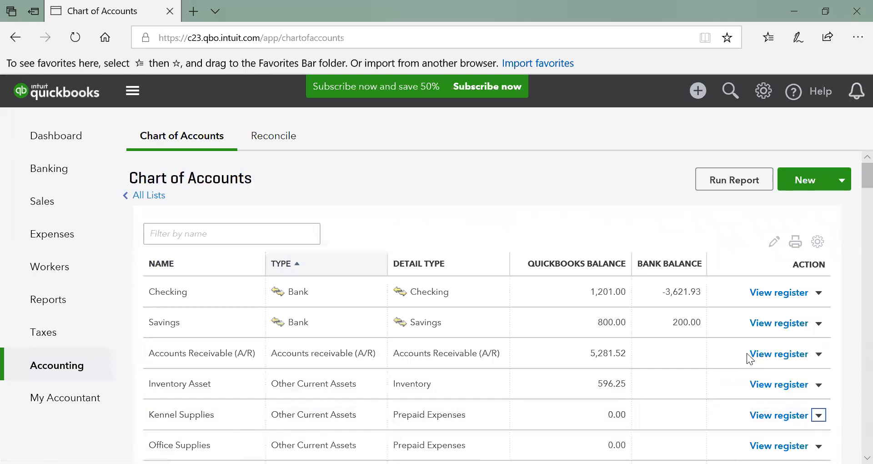
click(505, 215)
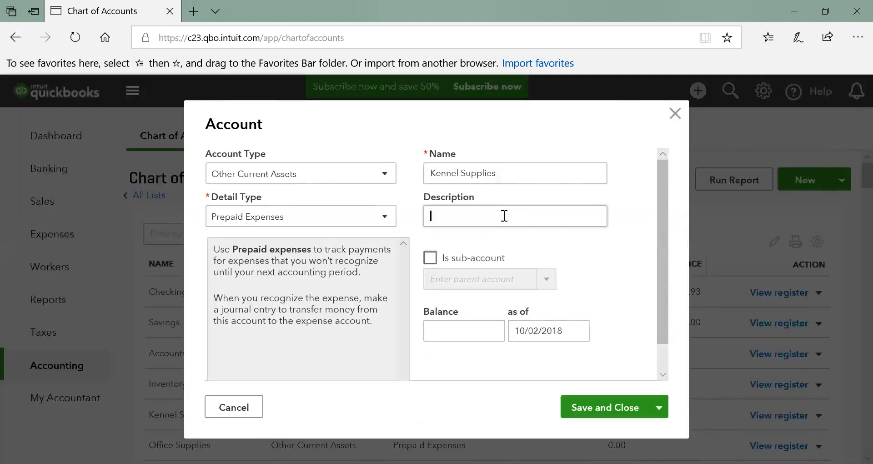
click(430, 257)
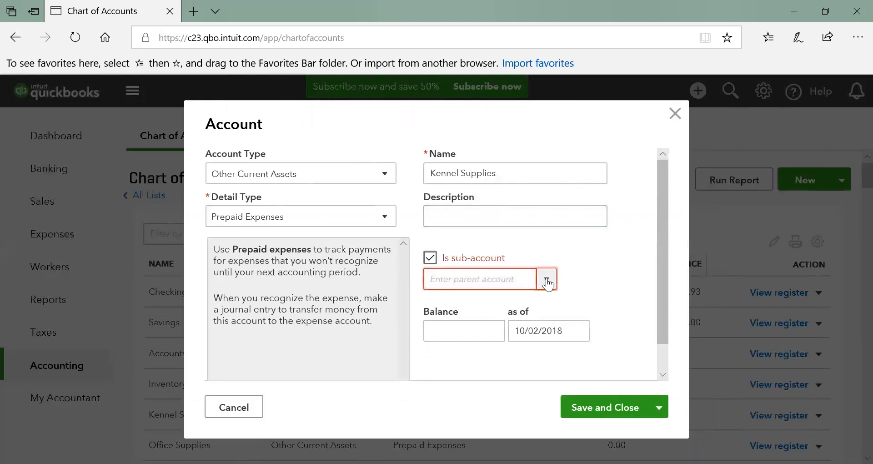
click(546, 279)
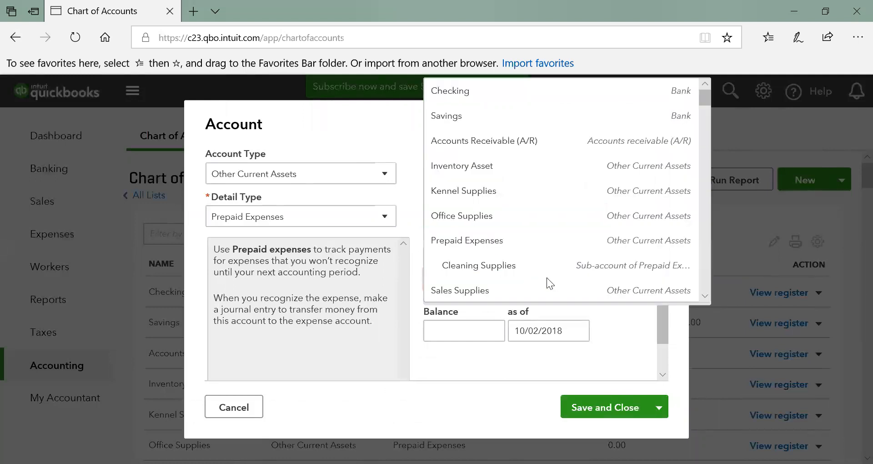
click(492, 242)
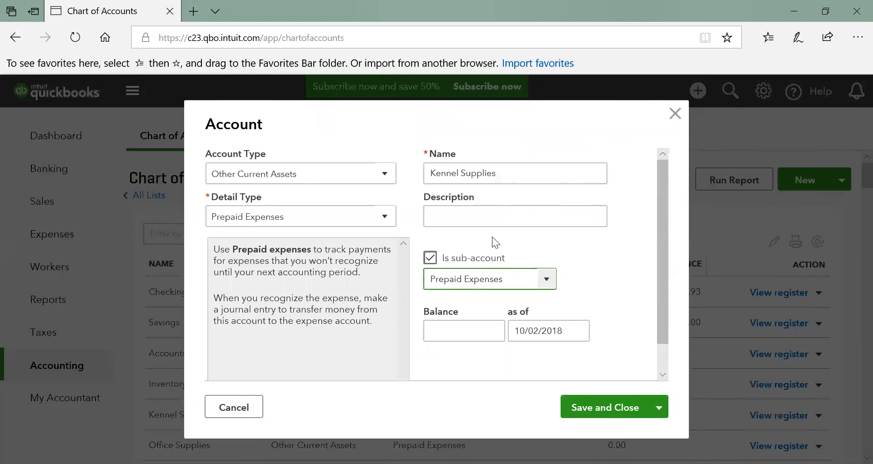
- Set the Kennel Supplies opening balance to 2,895 as of 1/15/17 and save the account
click(474, 333)
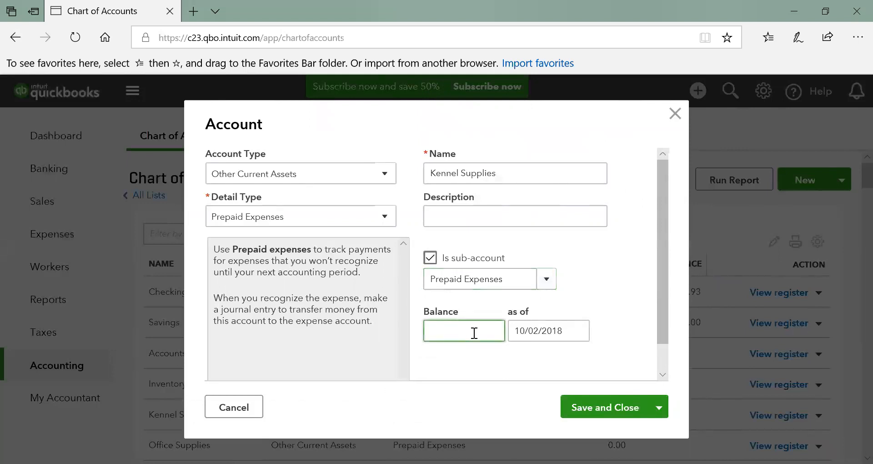
text(2895)
drag(515, 330, 565, 330)
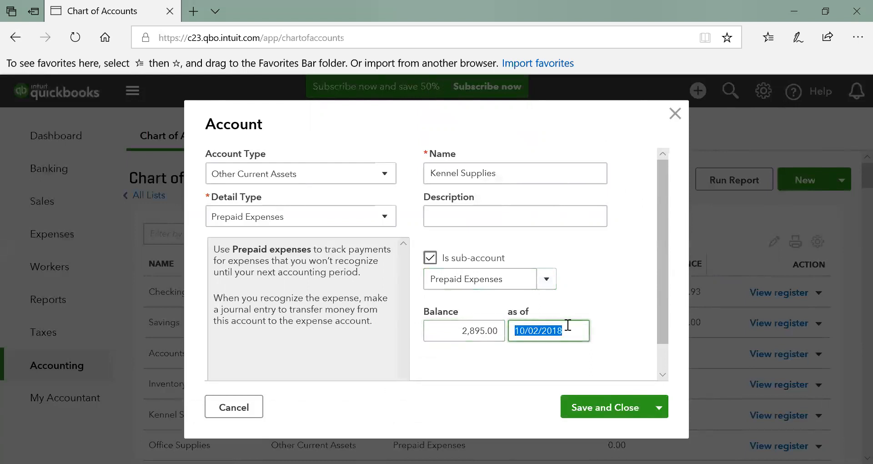
text(1/15/)
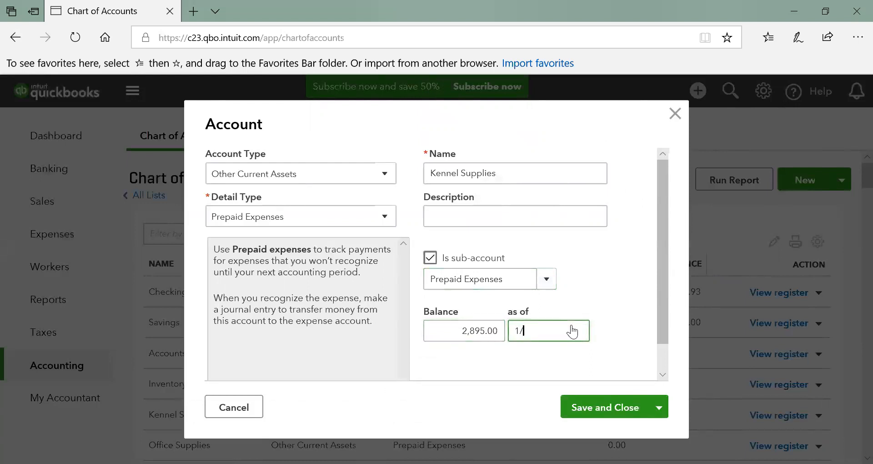
text(17)
click(602, 416)
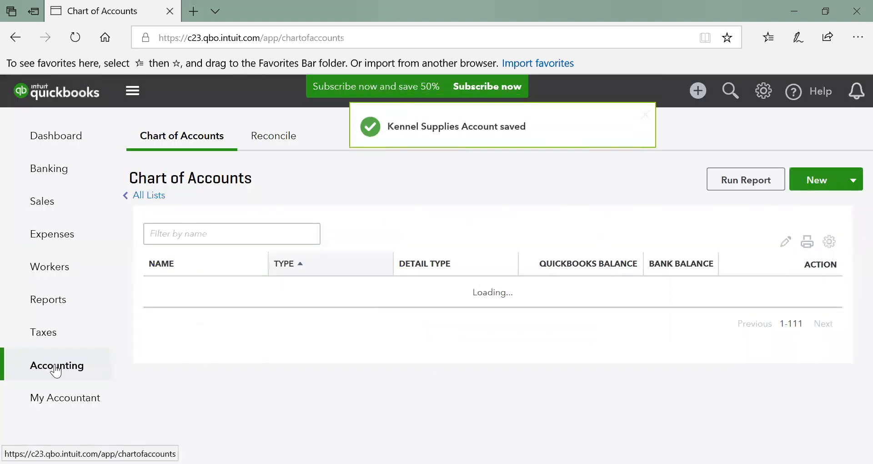
- Reload the Chart of Accounts and check the balances of the Cleaning Supplies and Kennel Supplies sub-accounts under Prepaid Expenses
mouse_move(56, 371)
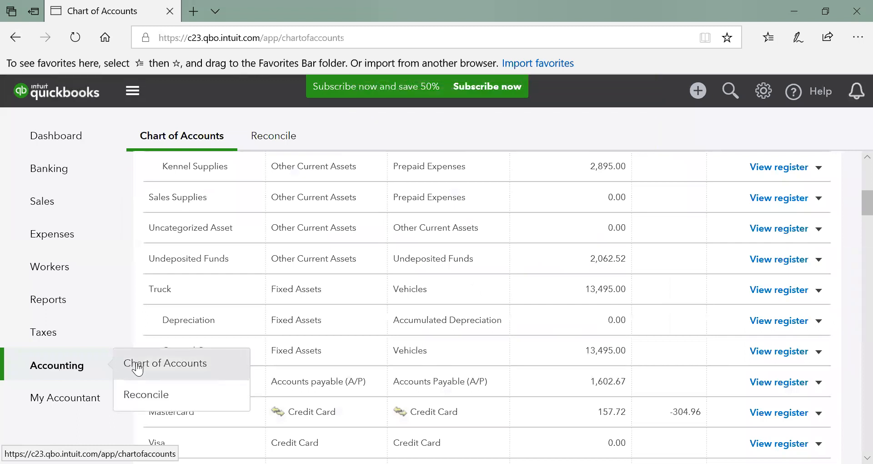
click(138, 369)
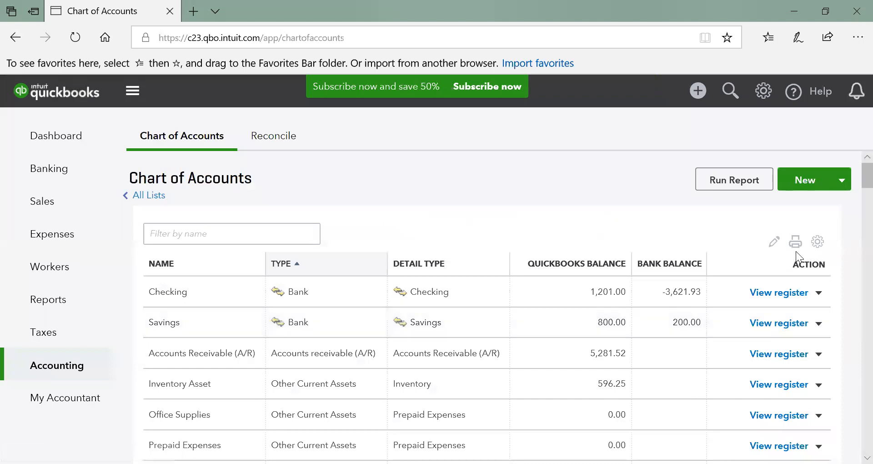
scroll(854, 182, down, 3)
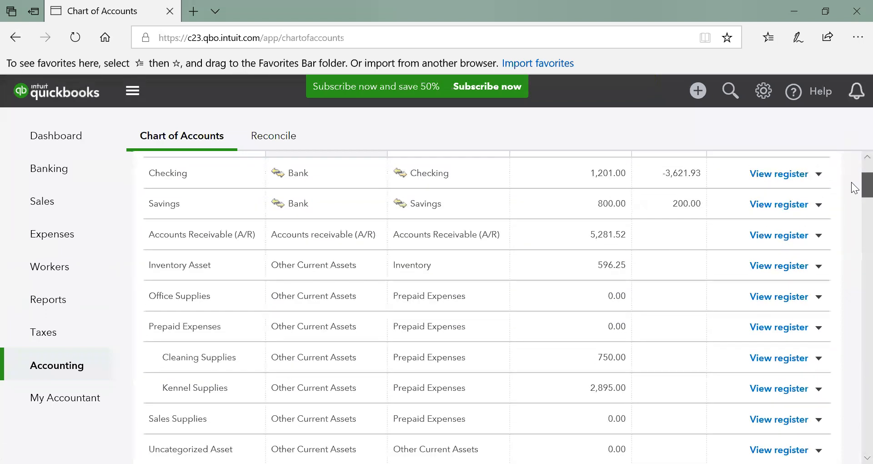
scroll(854, 192, down, 2)
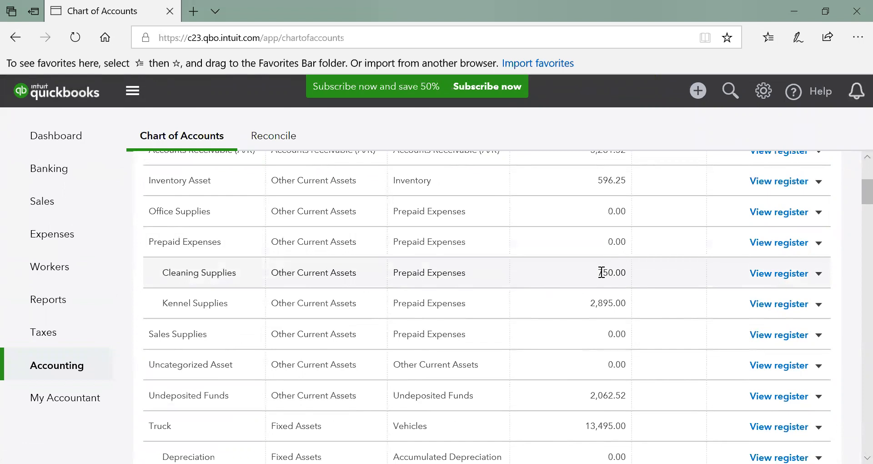
drag(603, 273, 621, 272)
mouse_move(96, 245)
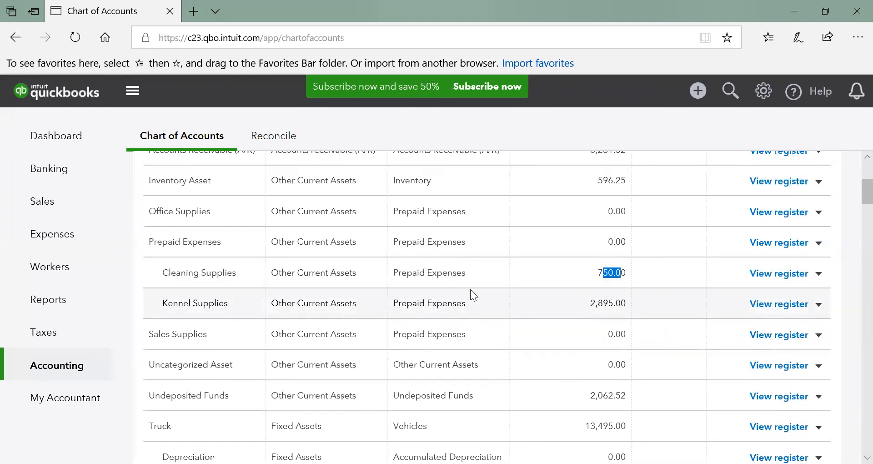
- Open the Kennel Supplies register, dismiss the register tour, and set the opening balance entry's increase amount to 1,895
click(767, 312)
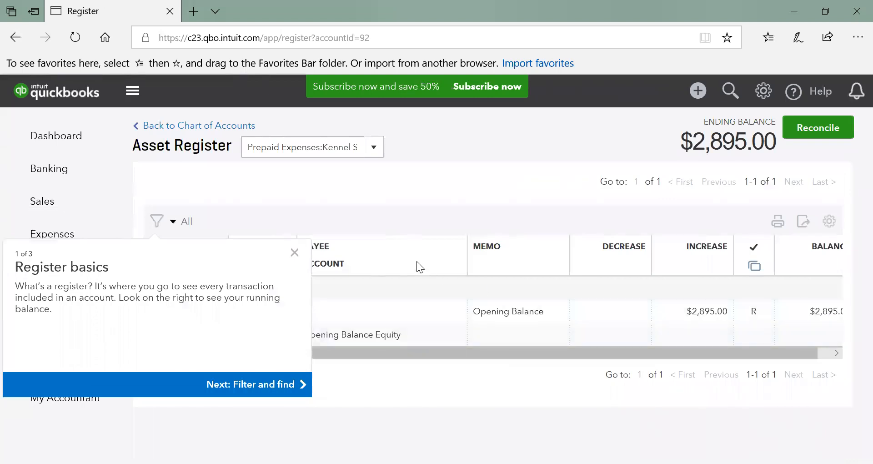
click(294, 253)
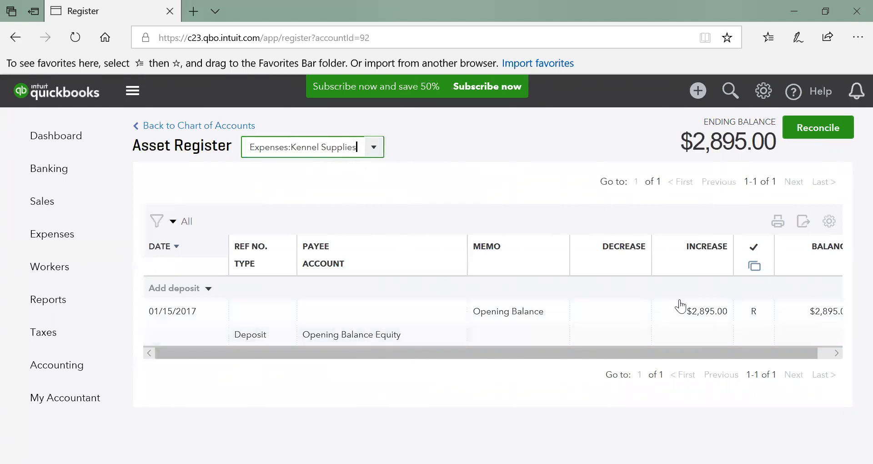
click(698, 313)
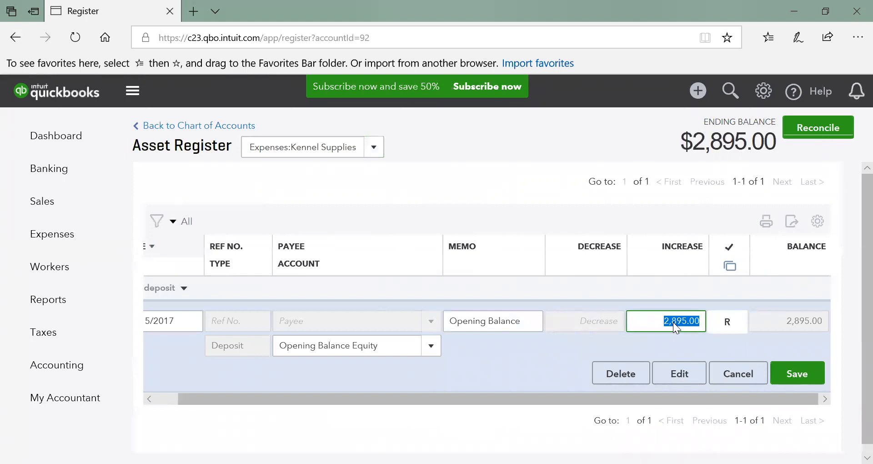
text(1895)
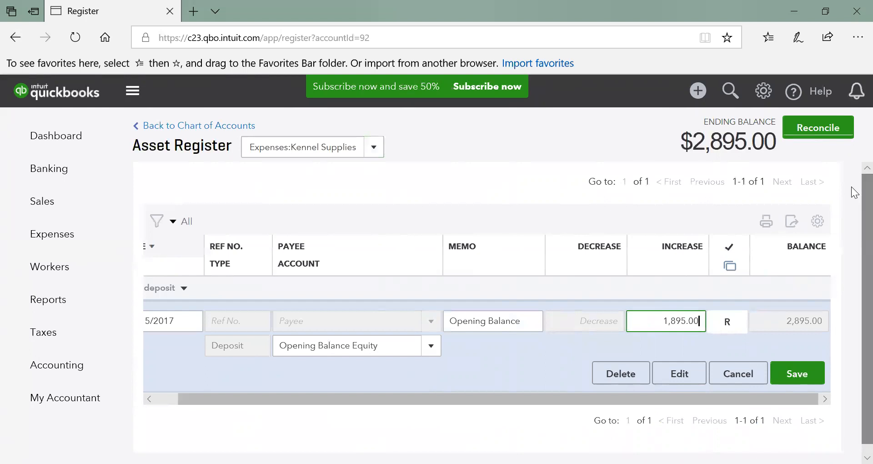
click(863, 168)
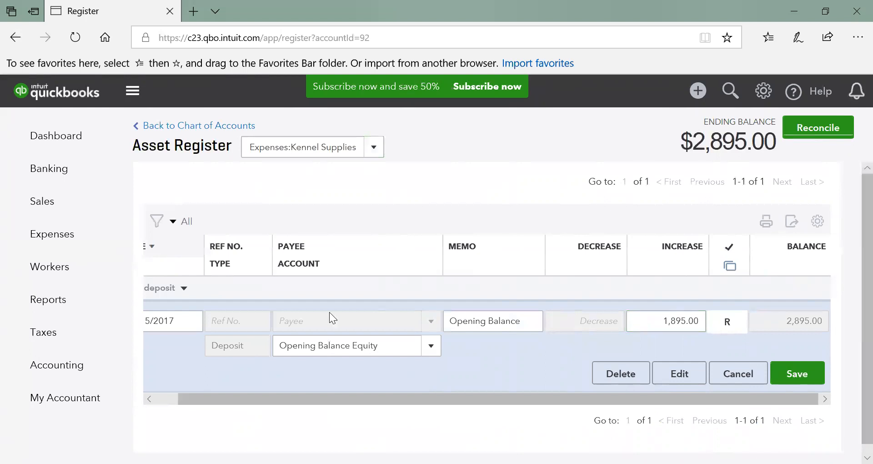
- Set the opening balance entry's date to 12/31/16 and save it, agreeing to modify the reconciled transaction
click(182, 319)
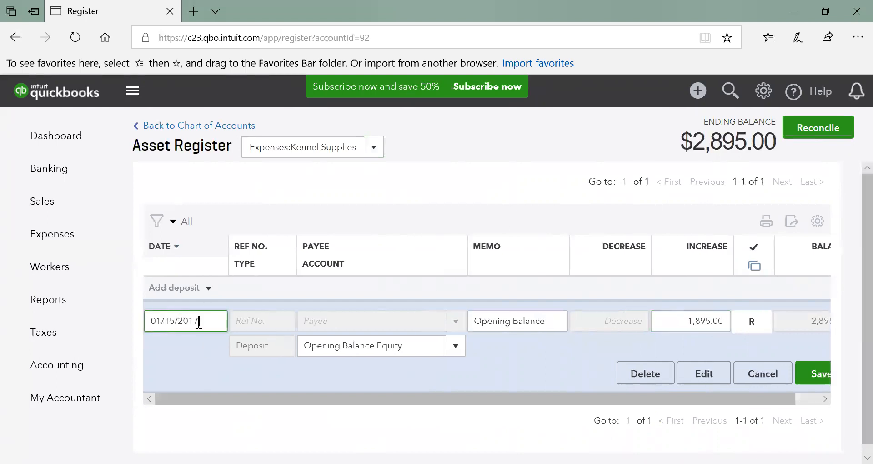
drag(202, 321, 128, 323)
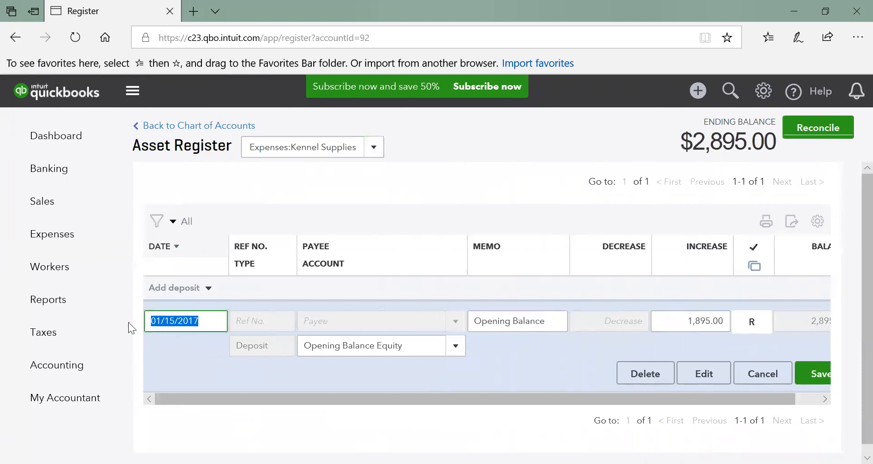
text(12/3)
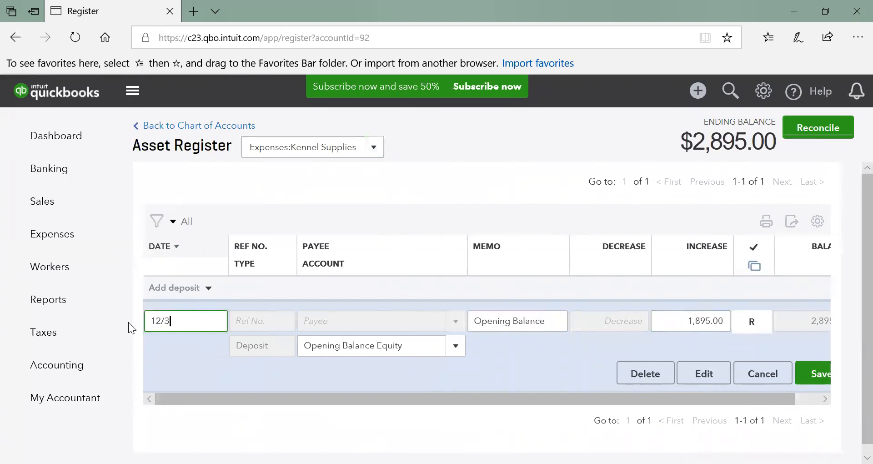
text(1/16)
click(810, 376)
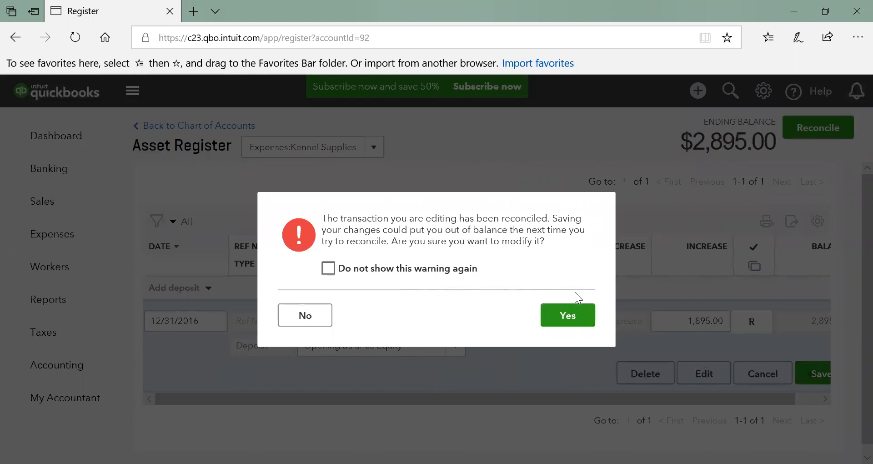
click(567, 324)
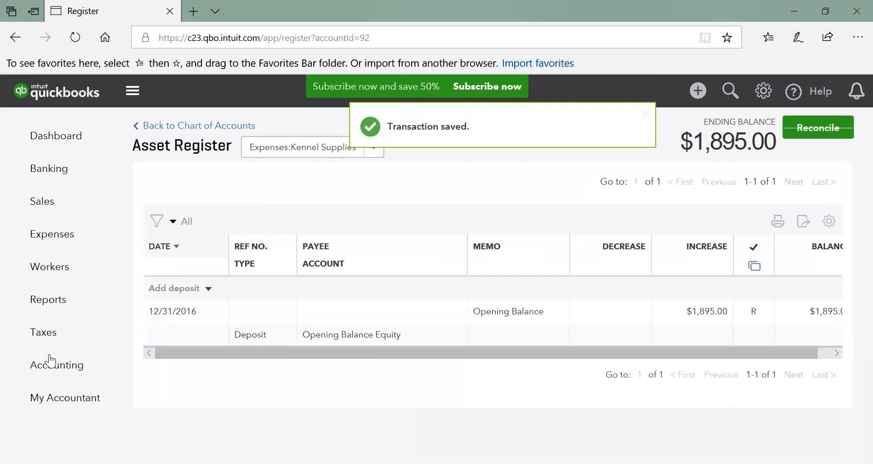
- Return to the Chart of Accounts and reopen the Kennel Supplies register to check the edited opening balance entry
mouse_move(46, 365)
click(144, 369)
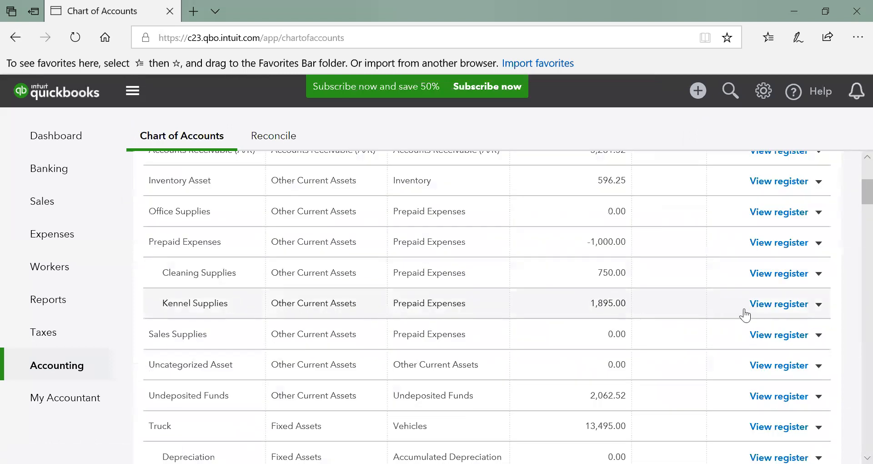
click(767, 309)
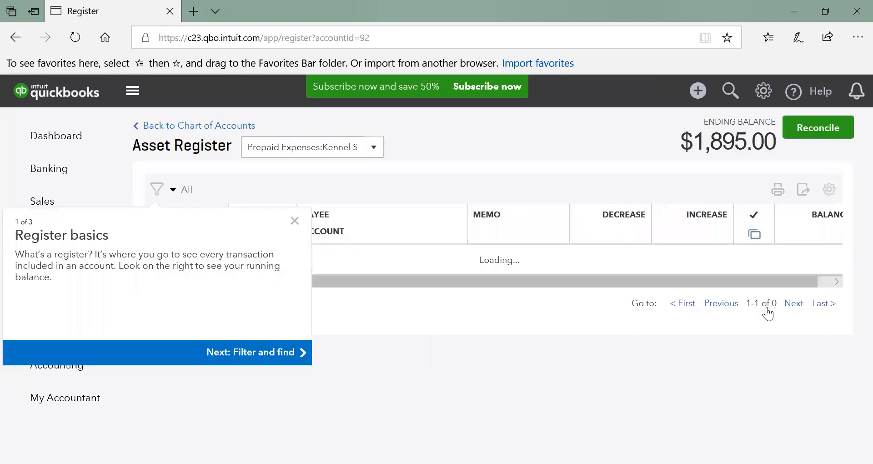
click(294, 253)
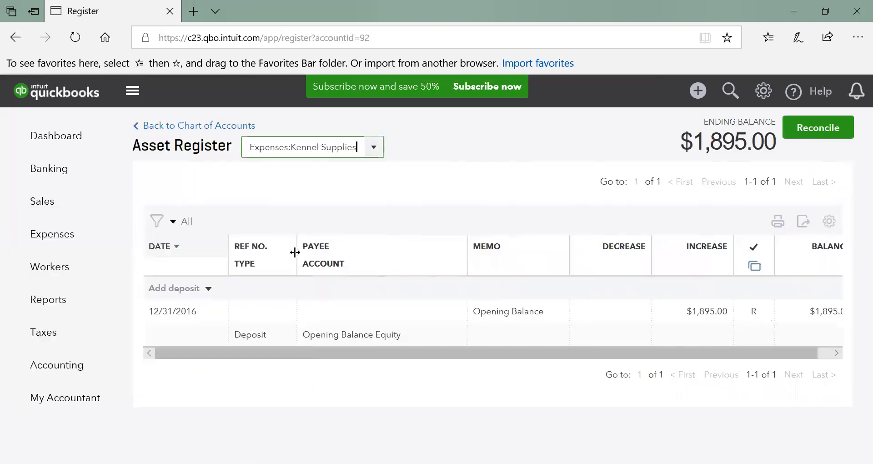